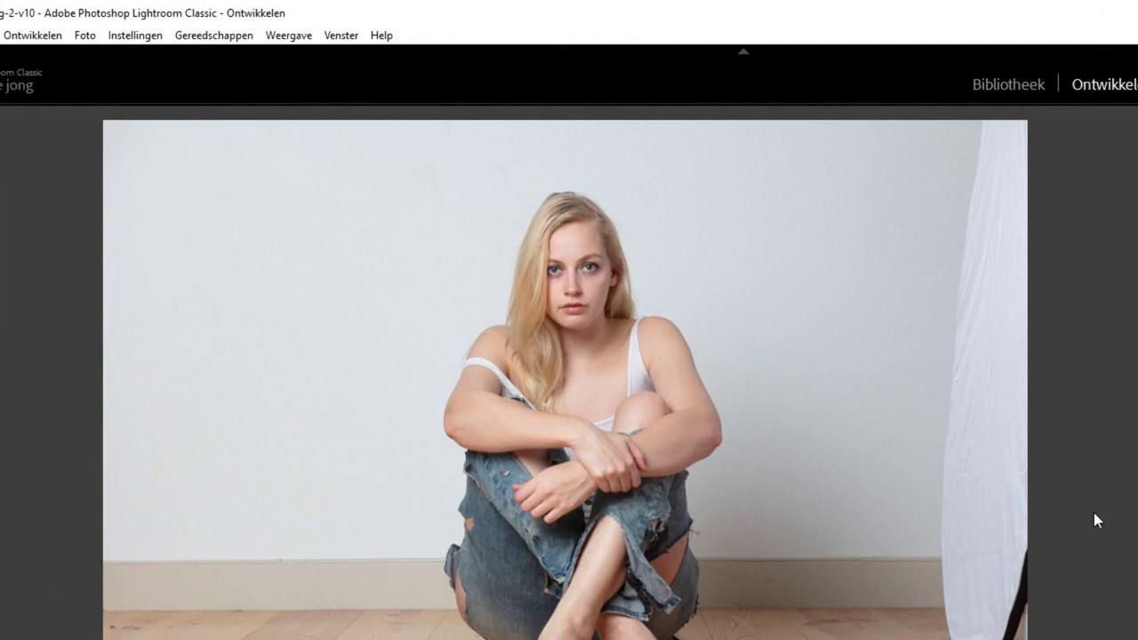
Check the Lightroom version in the Help menu's System Info window.
{"action": "left_click", "coordinate": [381, 36]}
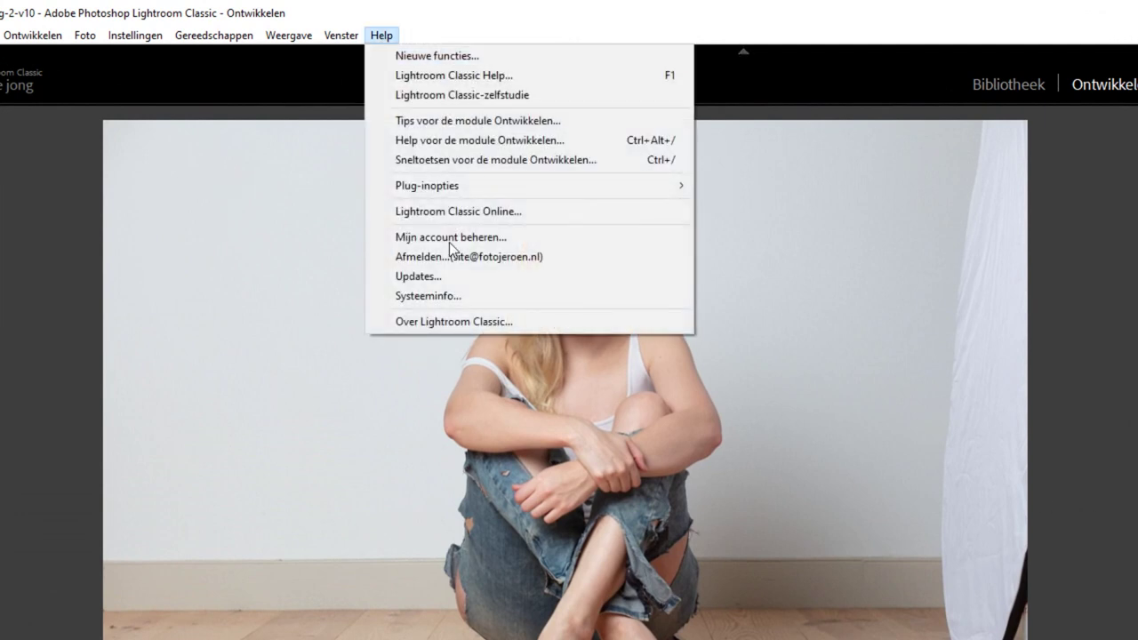
{"action": "left_click", "coordinate": [440, 297]}
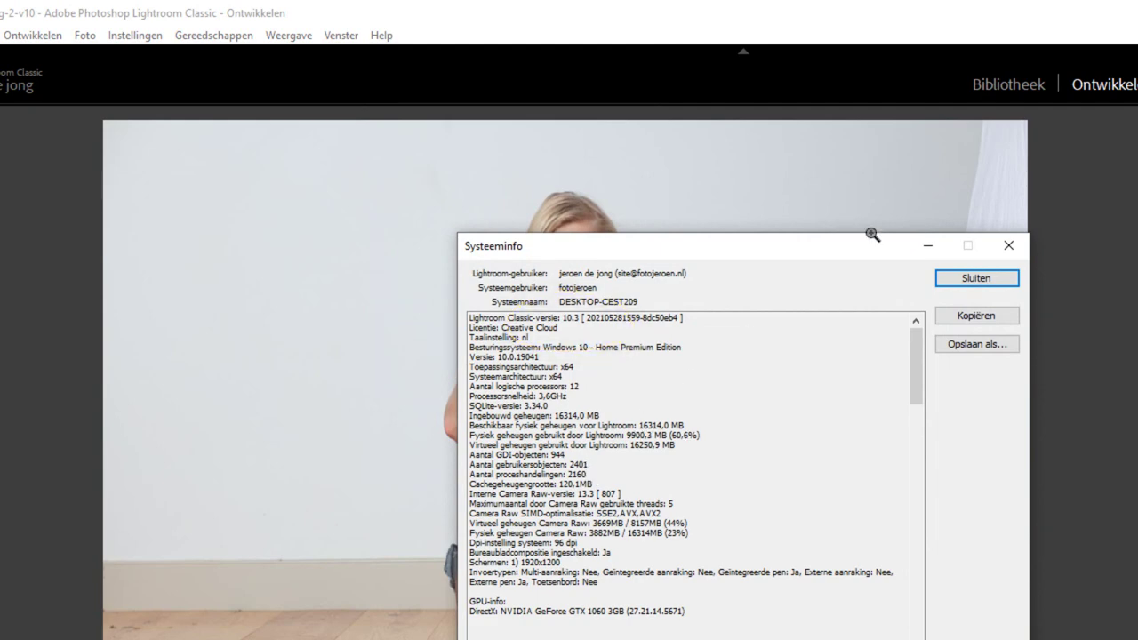
{"action": "left_click", "coordinate": [995, 285]}
Overlay file name _DJ_4450.CR2, capture date and 8688 x 5792 dimensions on the photo.
{"action": "left_click", "coordinate": [381, 36]}
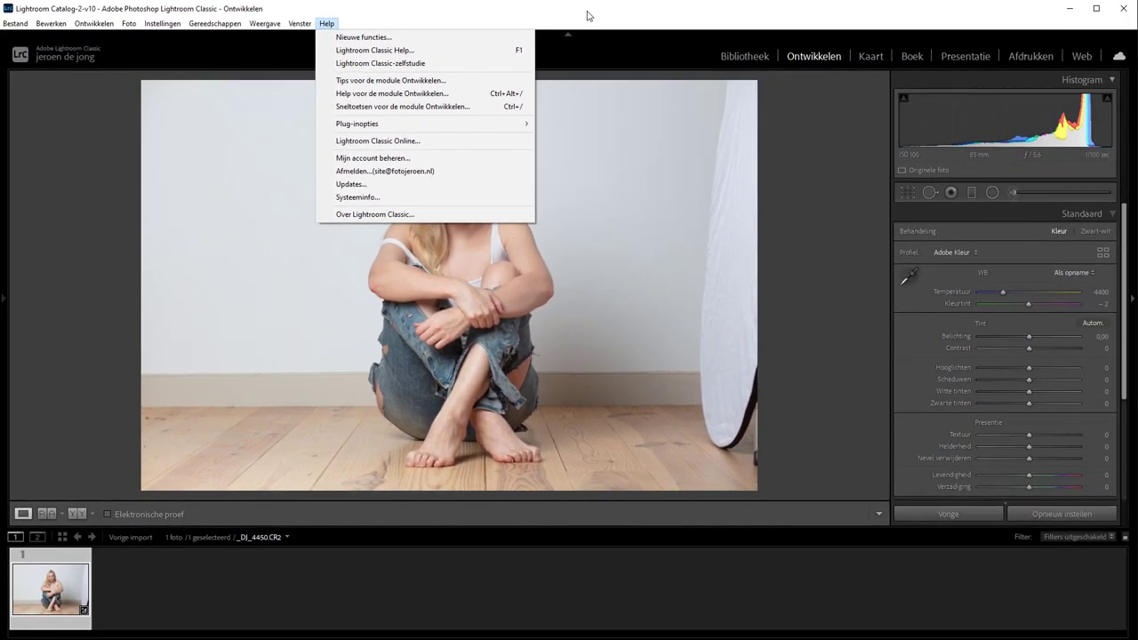
{"action": "left_click", "coordinate": [587, 15]}
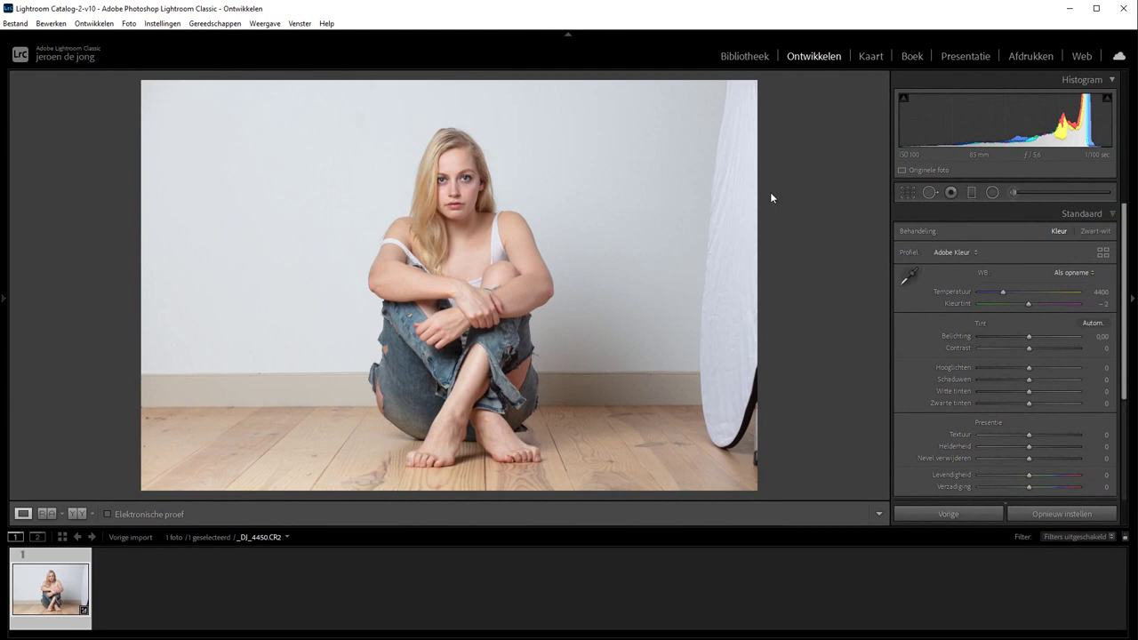
{"action": "key", "text": "i"}
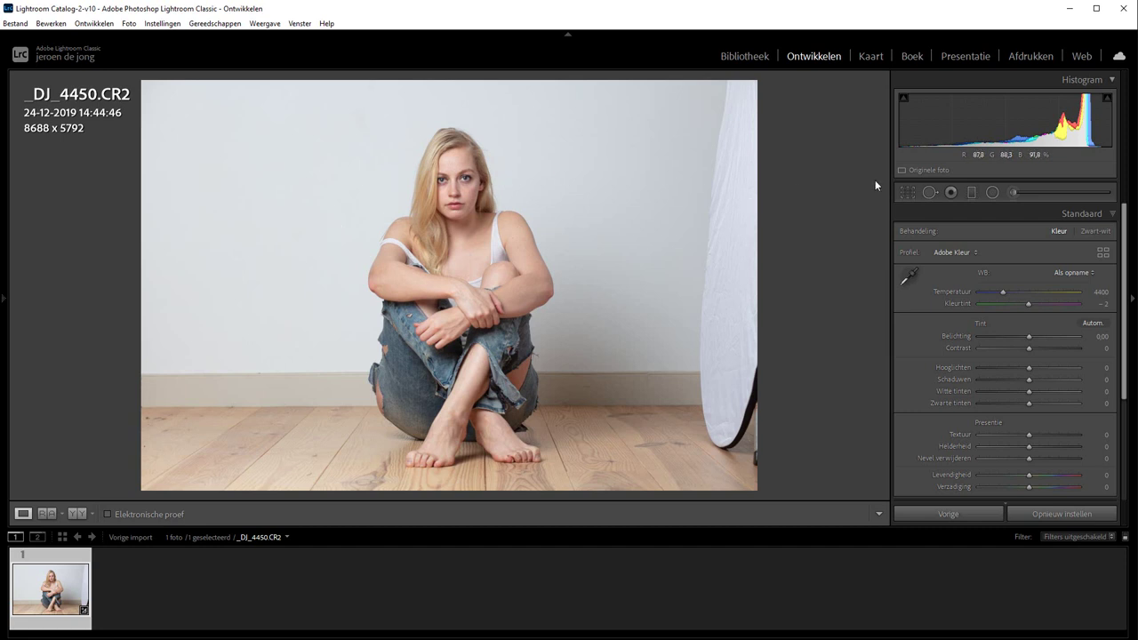
Crop the portrait to a 1x1 square of 5350 x 5350 and convert it to black and white.
{"action": "left_click", "coordinate": [907, 193]}
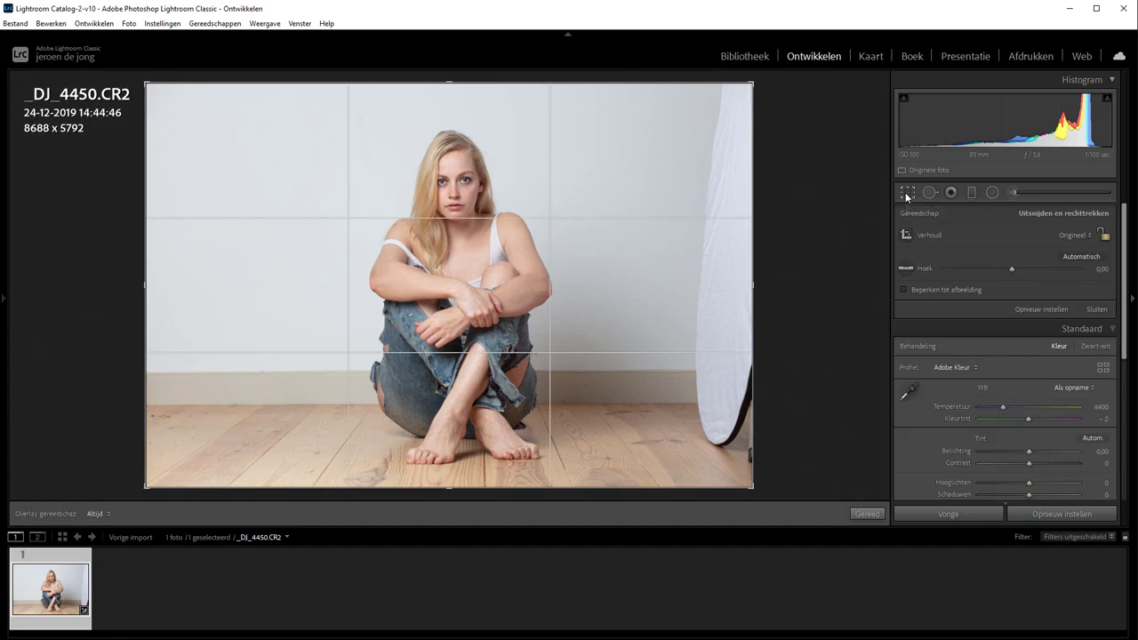
{"action": "left_click", "coordinate": [1088, 235]}
{"action": "left_click", "coordinate": [968, 292]}
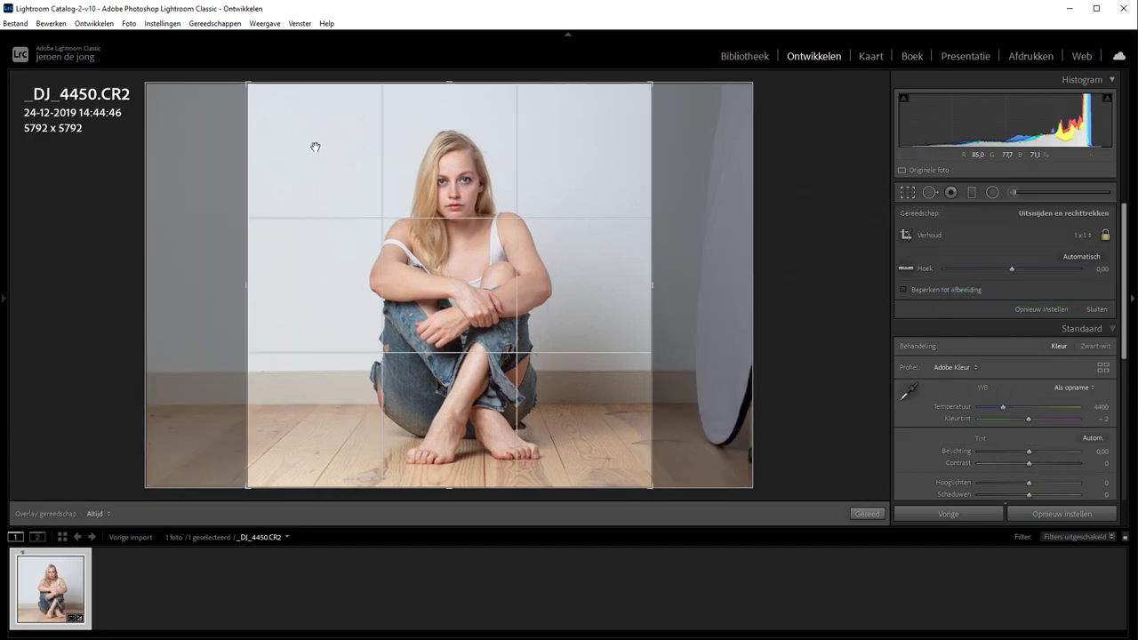
{"action": "left_click_drag", "start_coordinate": [246, 84], "coordinate": [262, 96]}
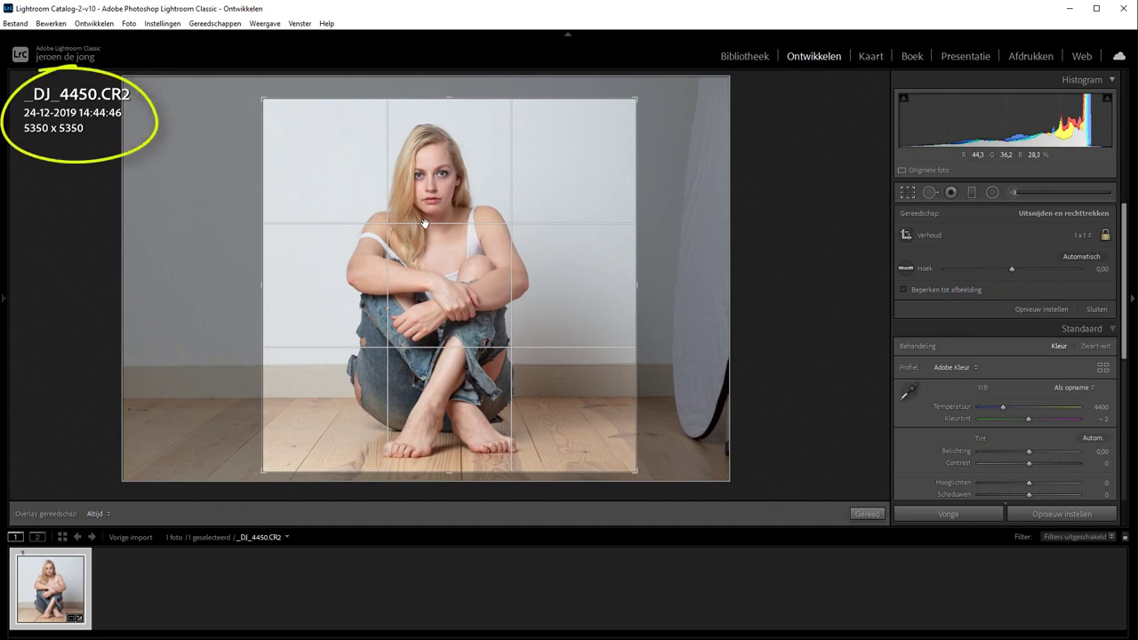
{"action": "key", "text": "v"}
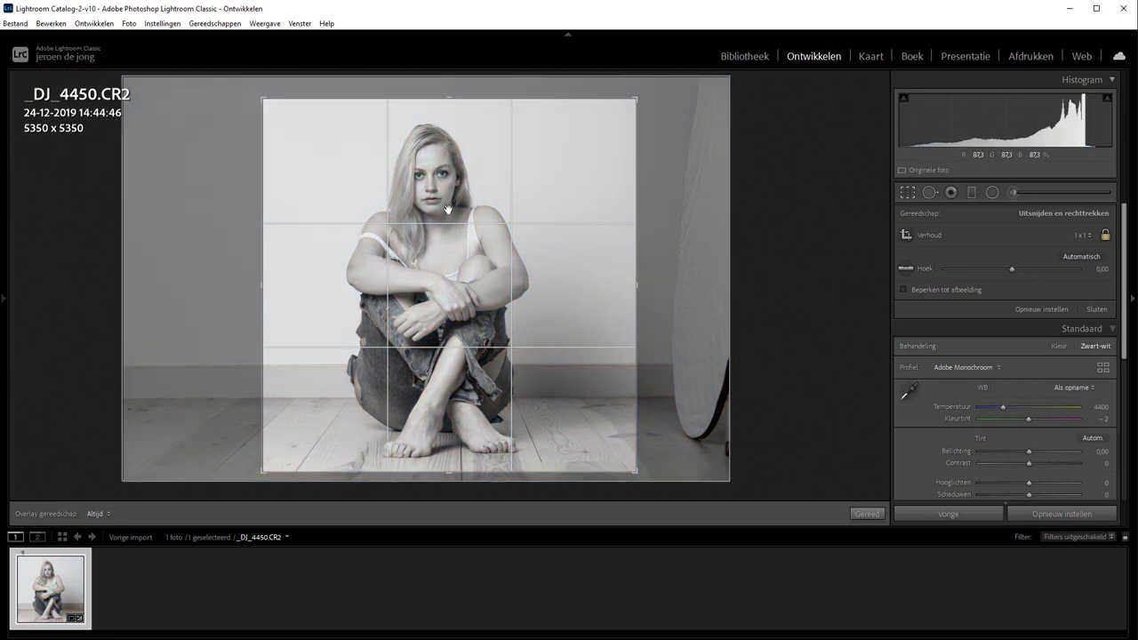
{"action": "left_click_drag", "start_coordinate": [447, 208], "coordinate": [461, 210]}
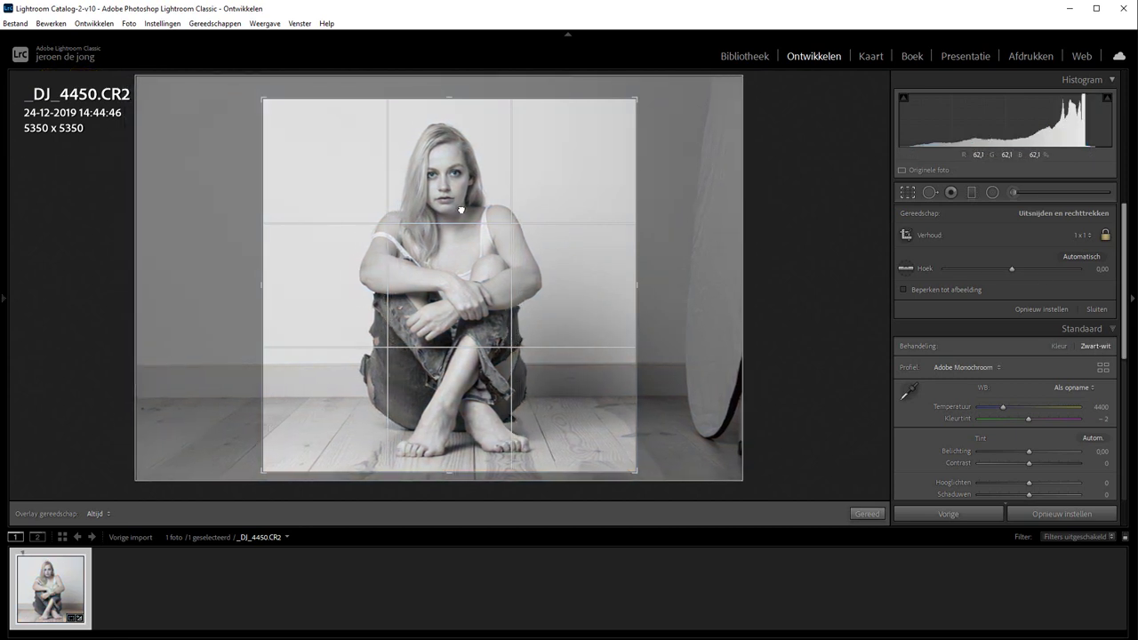
{"action": "key", "text": "Return"}
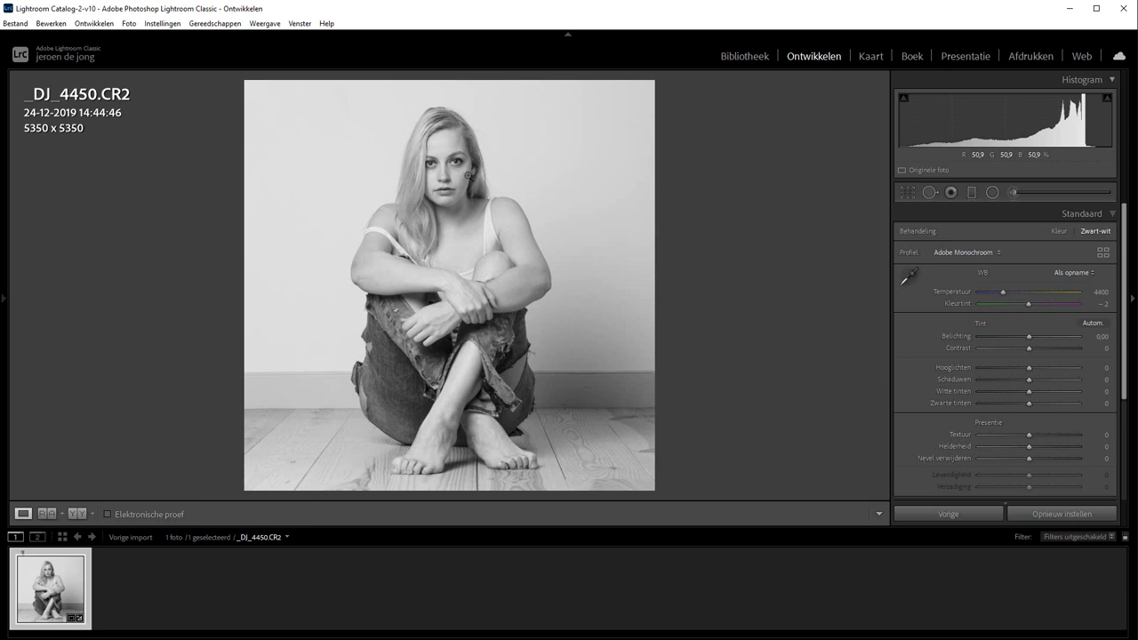
{"action": "left_click_drag", "start_coordinate": [468, 175], "coordinate": [502, 272]}
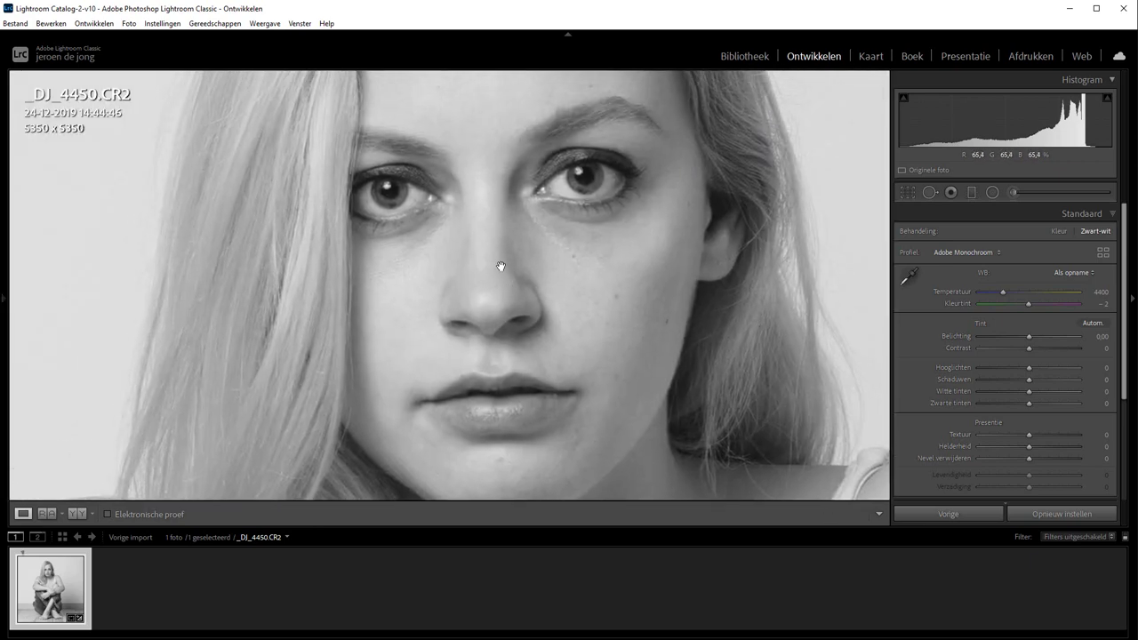
{"action": "left_click", "coordinate": [490, 238]}
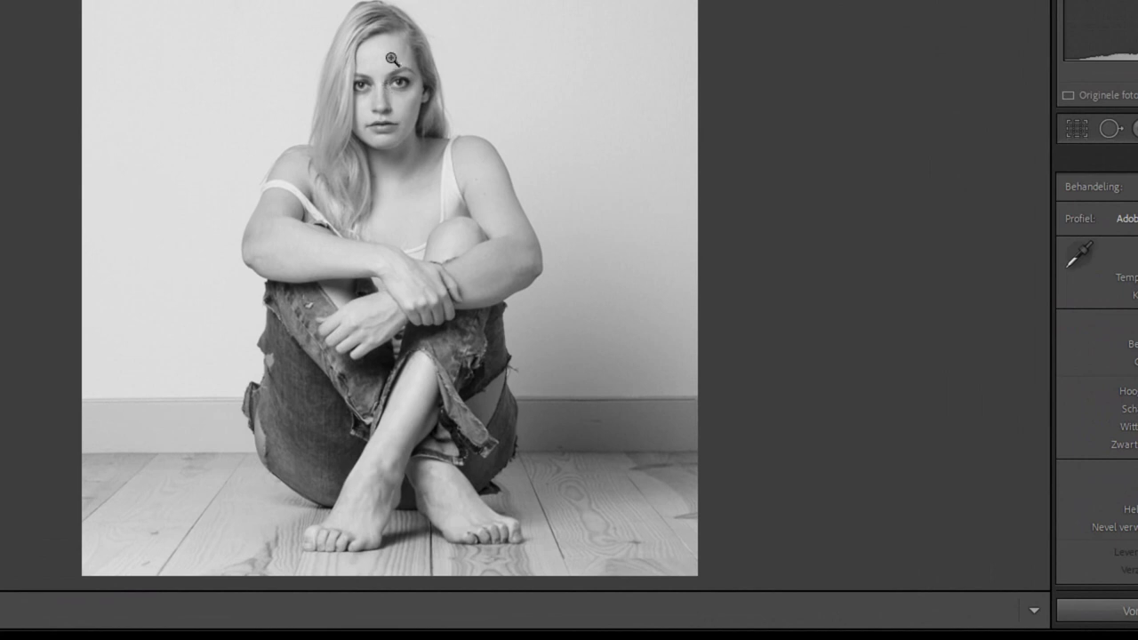
Open the Enhance preview (Verbeteren…) for the black-and-white portrait from its context menu.
{"action": "right_click", "coordinate": [394, 51]}
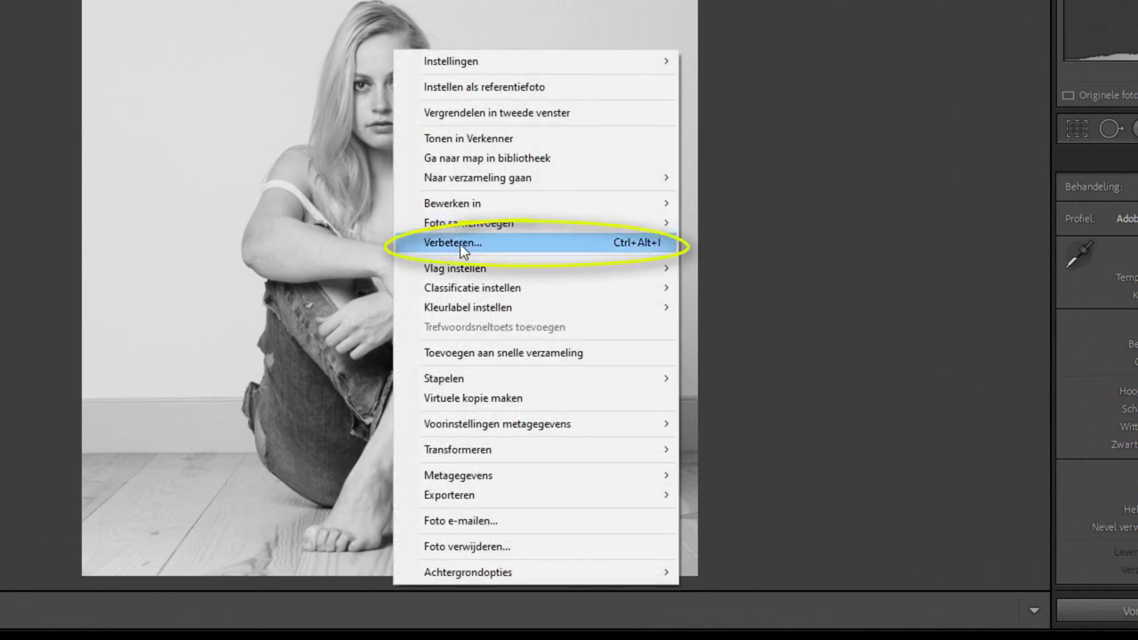
{"action": "left_click", "coordinate": [462, 250]}
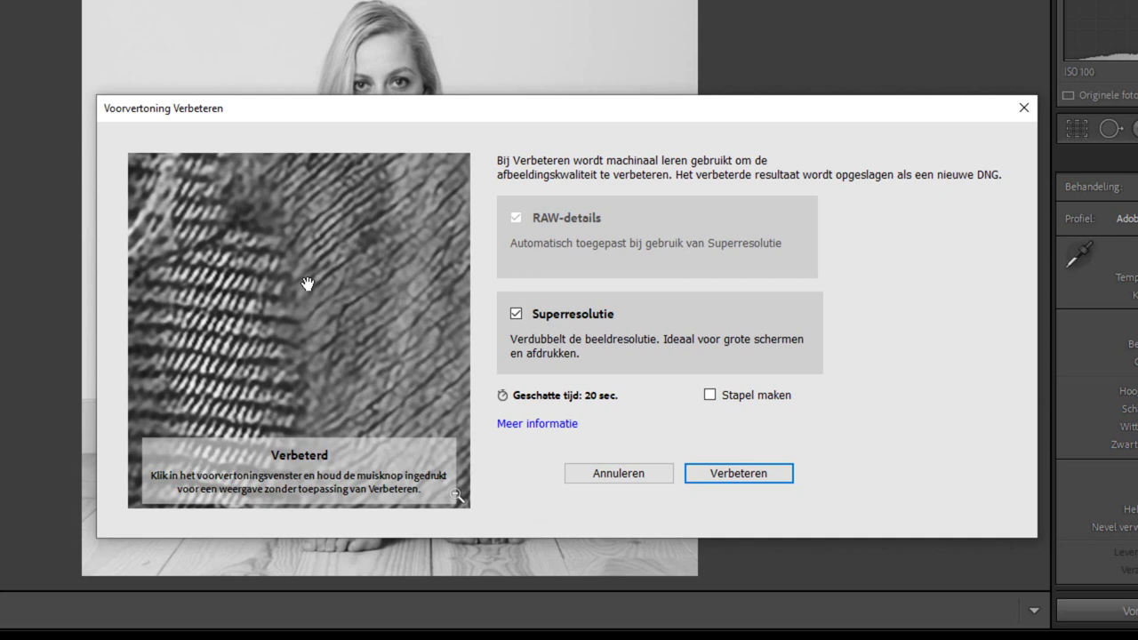
{"action": "mouse_move", "coordinate": [315, 222]}
{"action": "left_mouse_down"}
{"action": "mouse_move", "coordinate": [301, 474]}
{"action": "mouse_move", "coordinate": [330, 265]}
{"action": "mouse_move", "coordinate": [330, 490]}
{"action": "mouse_move", "coordinate": [344, 318]}
{"action": "mouse_move", "coordinate": [364, 334]}
{"action": "left_mouse_up"}
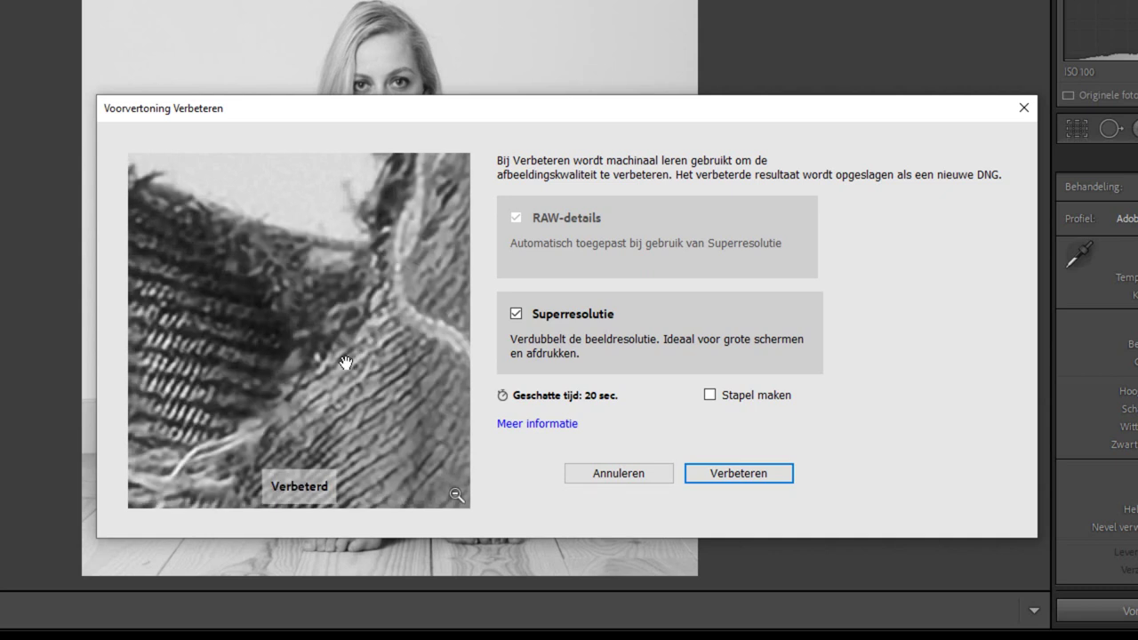
{"action": "left_click", "coordinate": [454, 496], "text": "alt"}
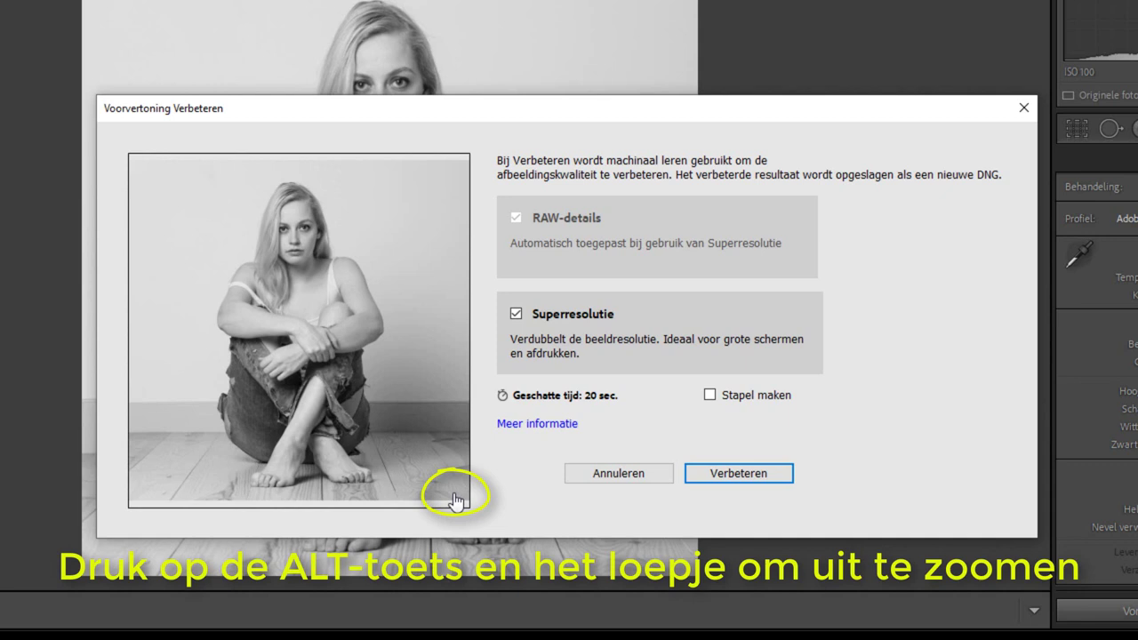
{"action": "left_click", "coordinate": [293, 227]}
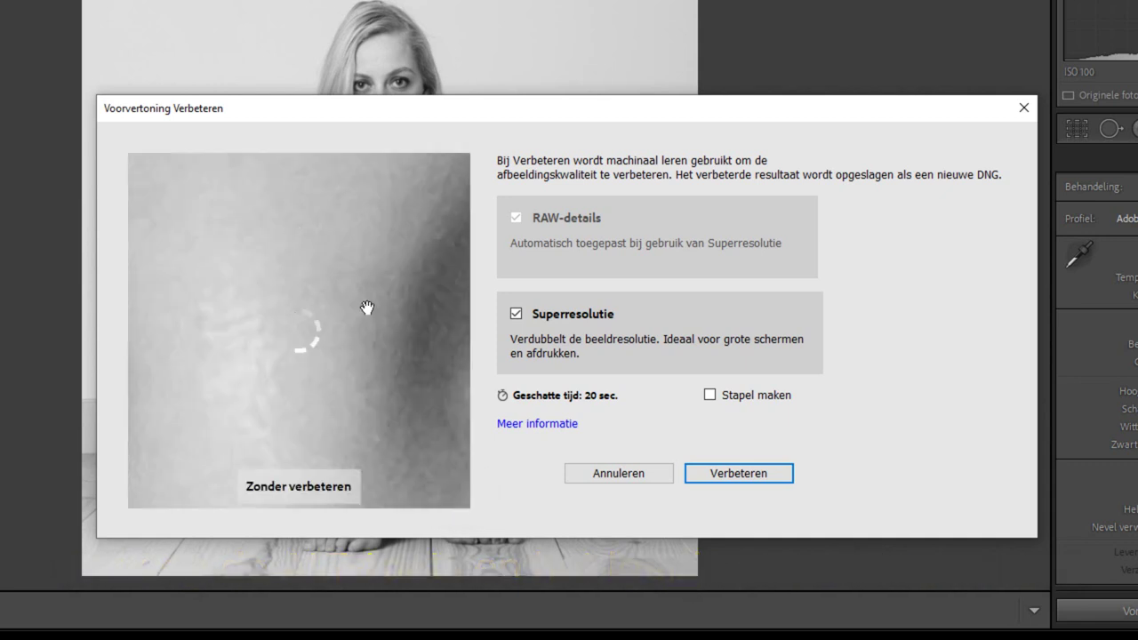
{"action": "mouse_move", "coordinate": [426, 305]}
{"action": "left_mouse_down"}
{"action": "mouse_move", "coordinate": [262, 293]}
{"action": "mouse_move", "coordinate": [380, 288]}
{"action": "left_mouse_up"}
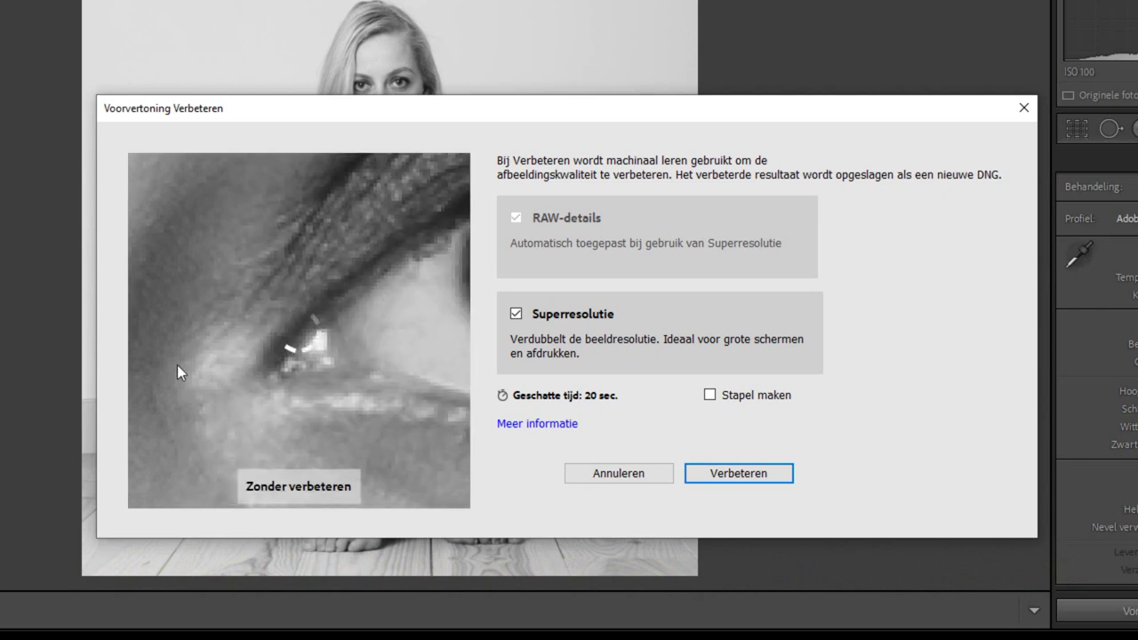
{"action": "mouse_move", "coordinate": [169, 366]}
{"action": "left_mouse_down"}
{"action": "mouse_move", "coordinate": [125, 332]}
{"action": "mouse_move", "coordinate": [144, 330]}
{"action": "left_mouse_up"}
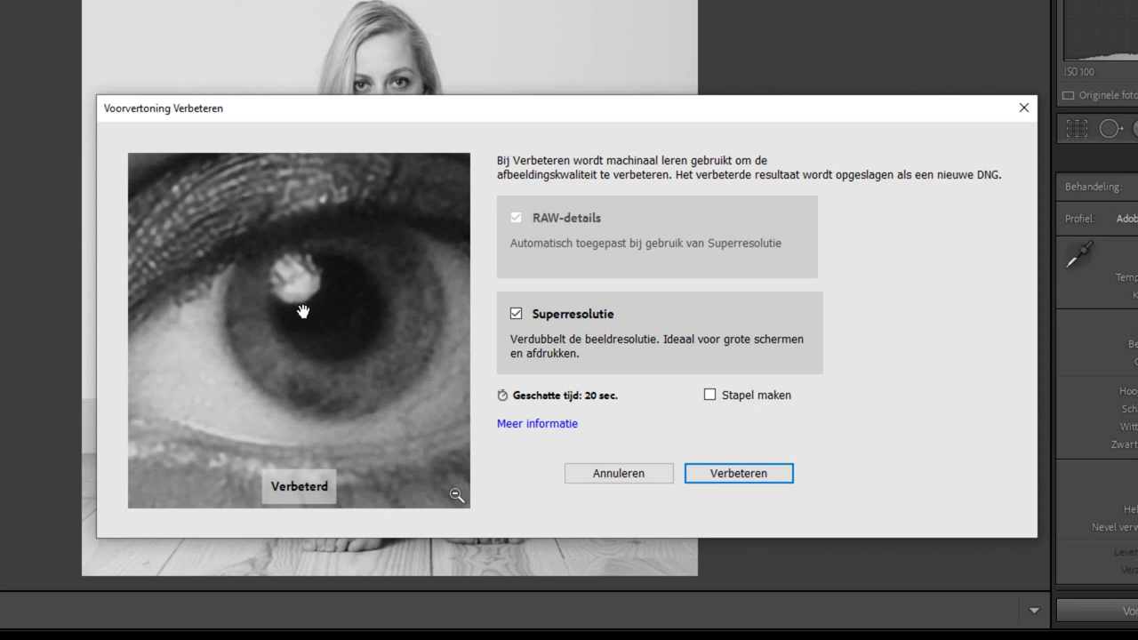
{"action": "left_click_drag", "start_coordinate": [302, 307], "coordinate": [307, 313]}
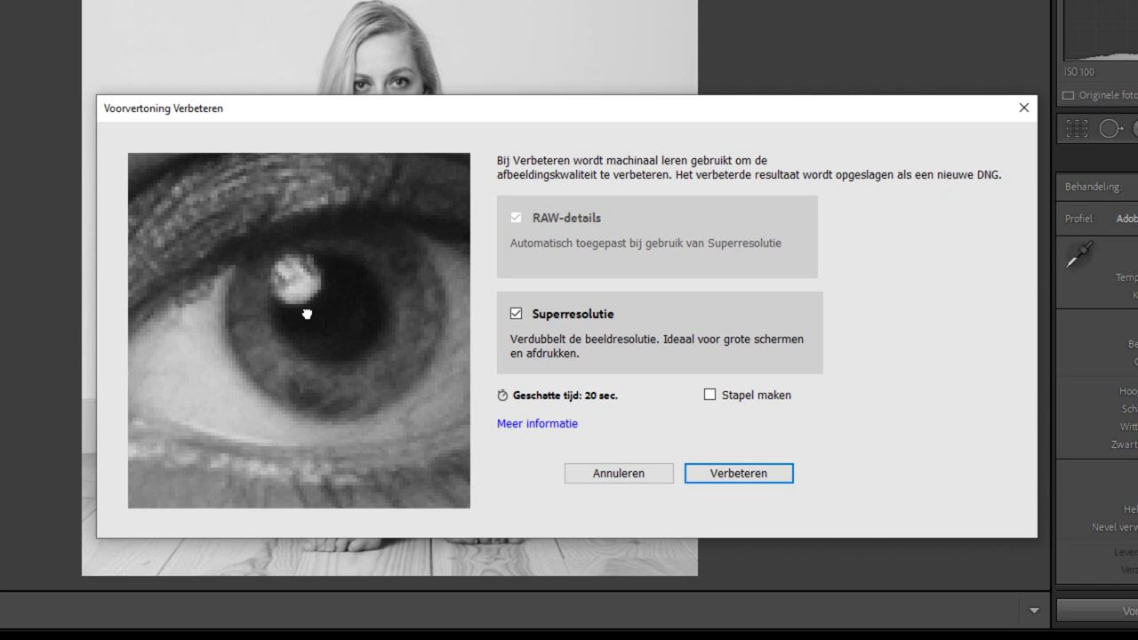
{"action": "left_click_drag", "start_coordinate": [306, 314], "coordinate": [347, 399]}
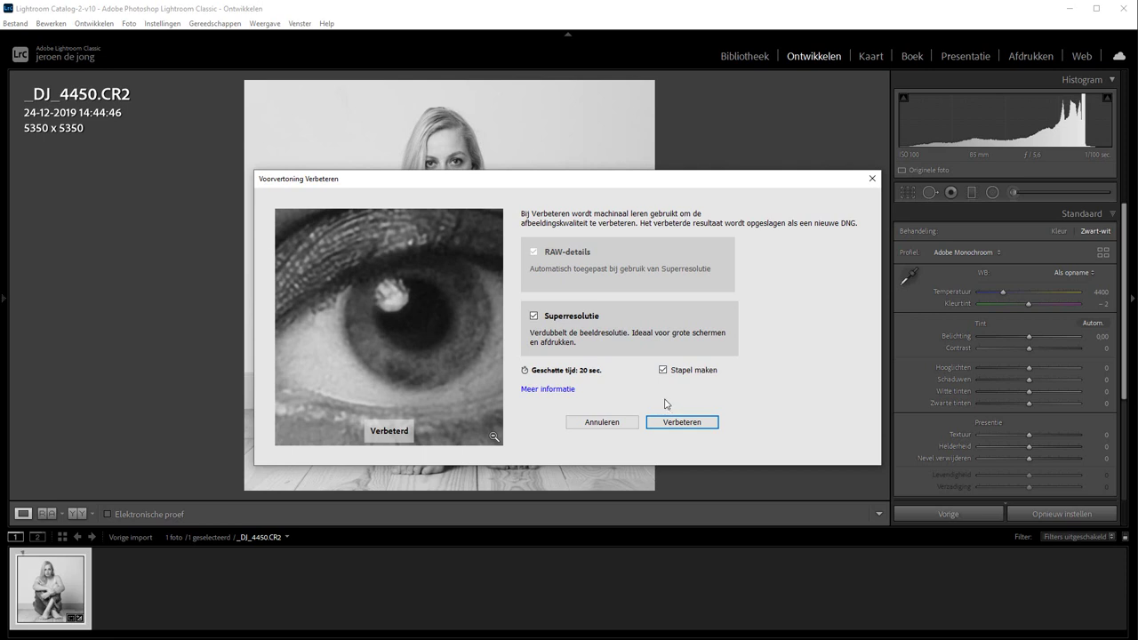
Run Enhance to produce the 10700 x 10700 _DJ_4450-Verbeterd-3.dng stacked with the original.
{"action": "left_click", "coordinate": [674, 425]}
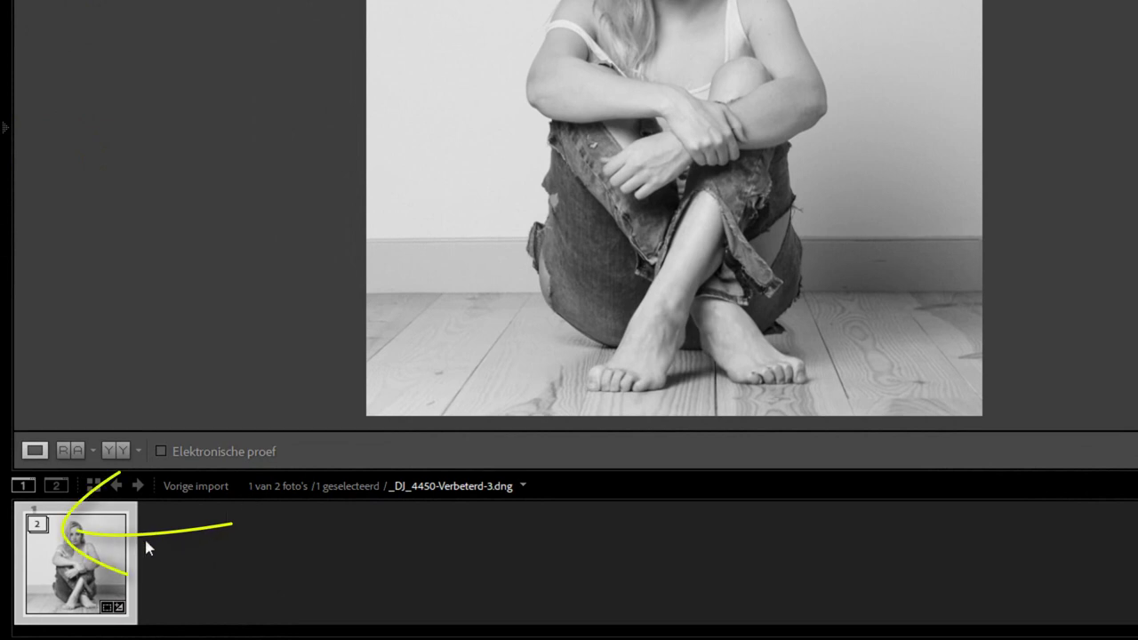
Expand the stack, view the original 5350 x 5350 photo, then the enhanced DNG.
{"action": "left_click", "coordinate": [39, 526]}
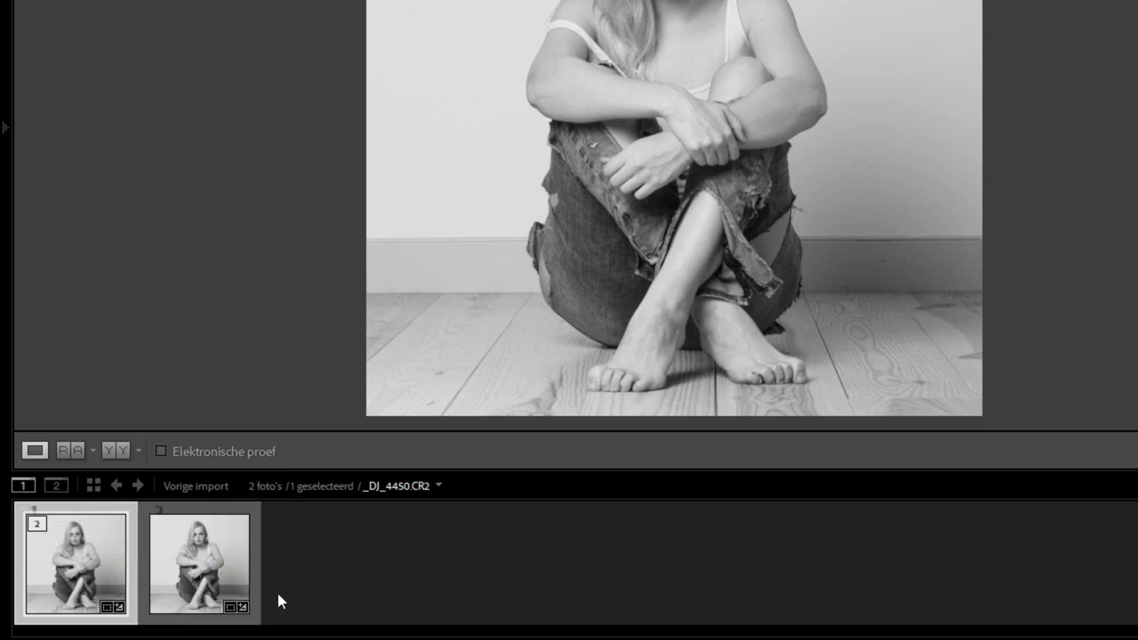
{"action": "left_click", "coordinate": [199, 545]}
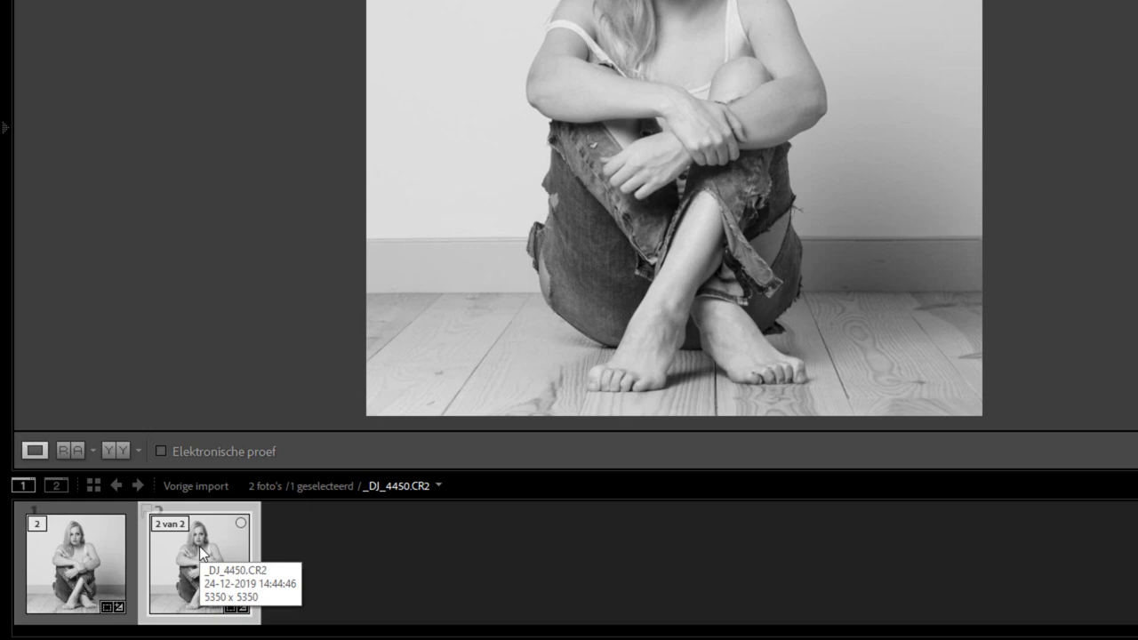
{"action": "left_click", "coordinate": [104, 574]}
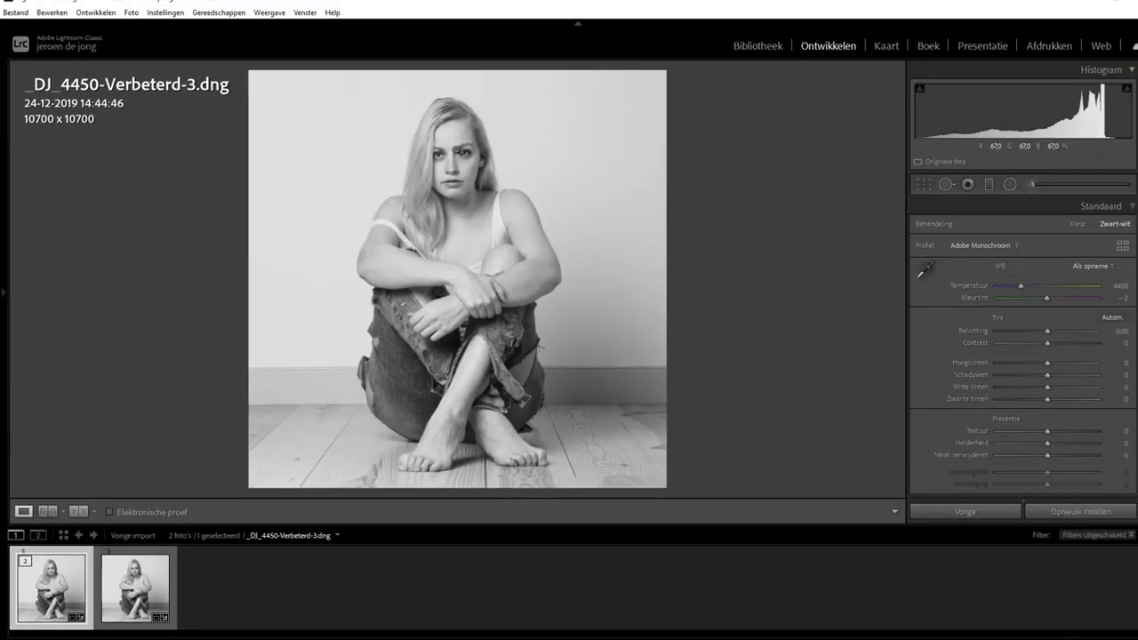
{"action": "left_click", "coordinate": [442, 173]}
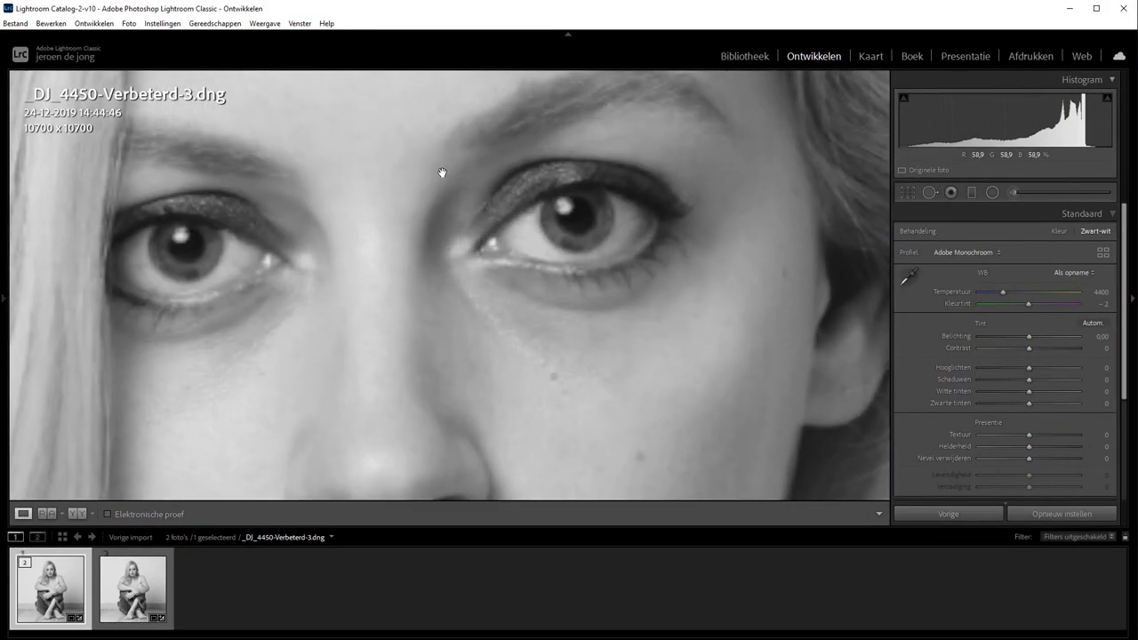
{"action": "left_click", "coordinate": [147, 594]}
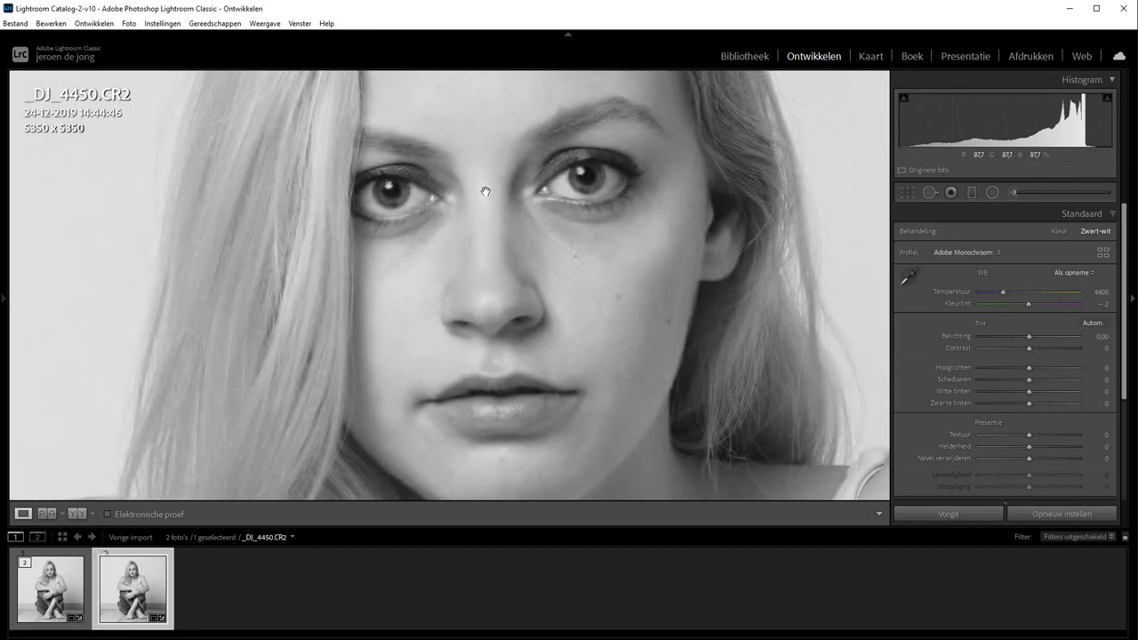
{"action": "mouse_move", "coordinate": [488, 191]}
{"action": "left_mouse_down"}
{"action": "mouse_move", "coordinate": [467, 257]}
{"action": "mouse_move", "coordinate": [474, 267]}
{"action": "left_mouse_up"}
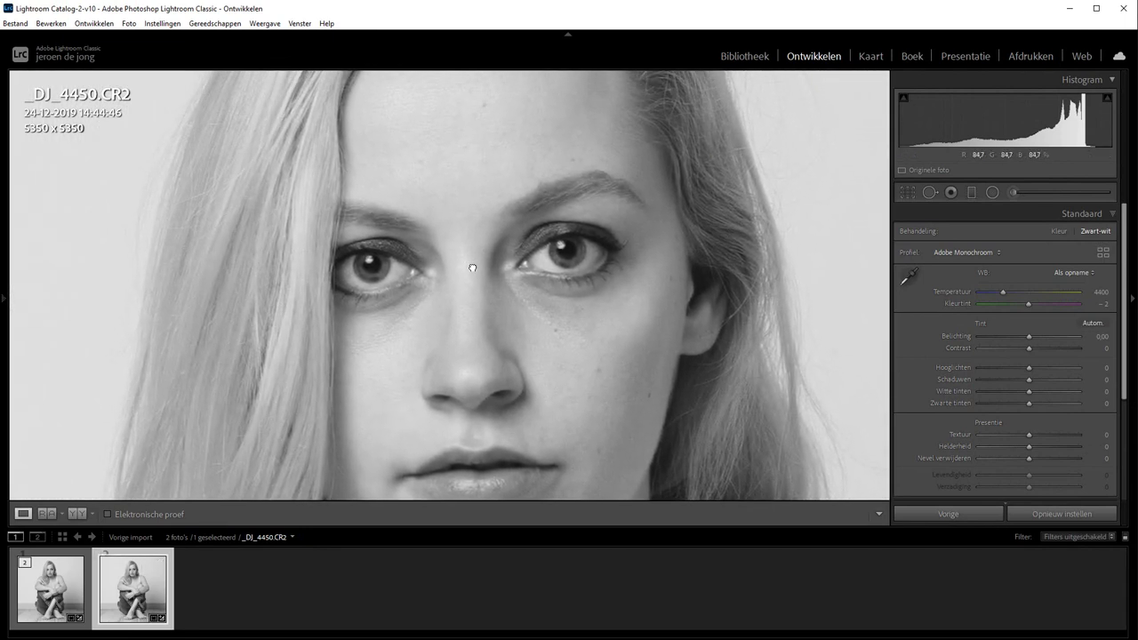
{"action": "left_click", "coordinate": [56, 591]}
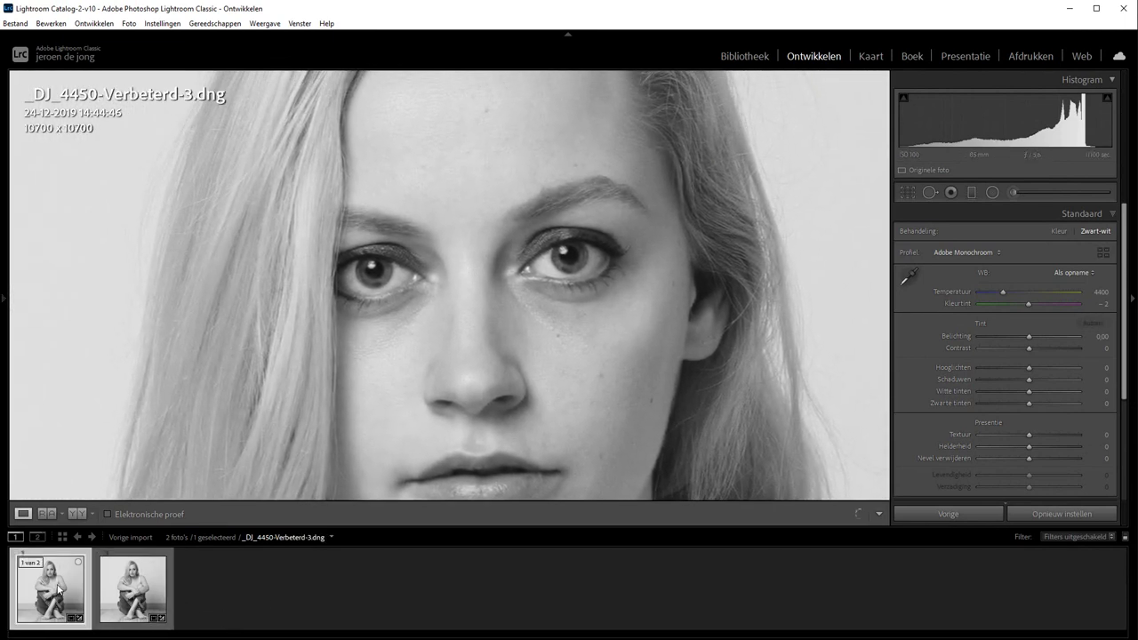